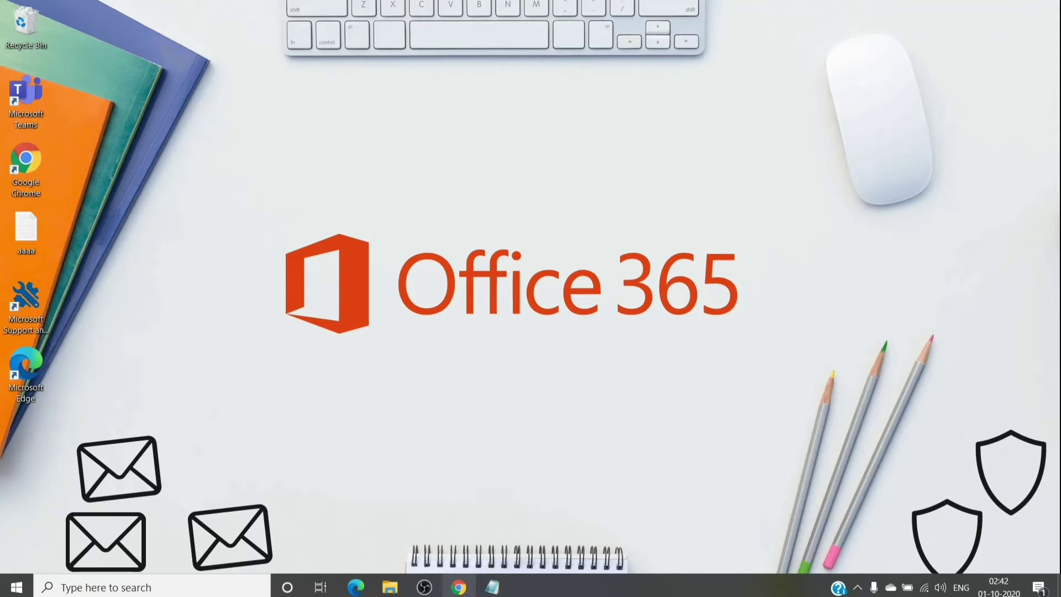
Step: Restore the admin center browser window and go to Billing's Purchase services page listing Microsoft 365 products
left_click(459, 588)
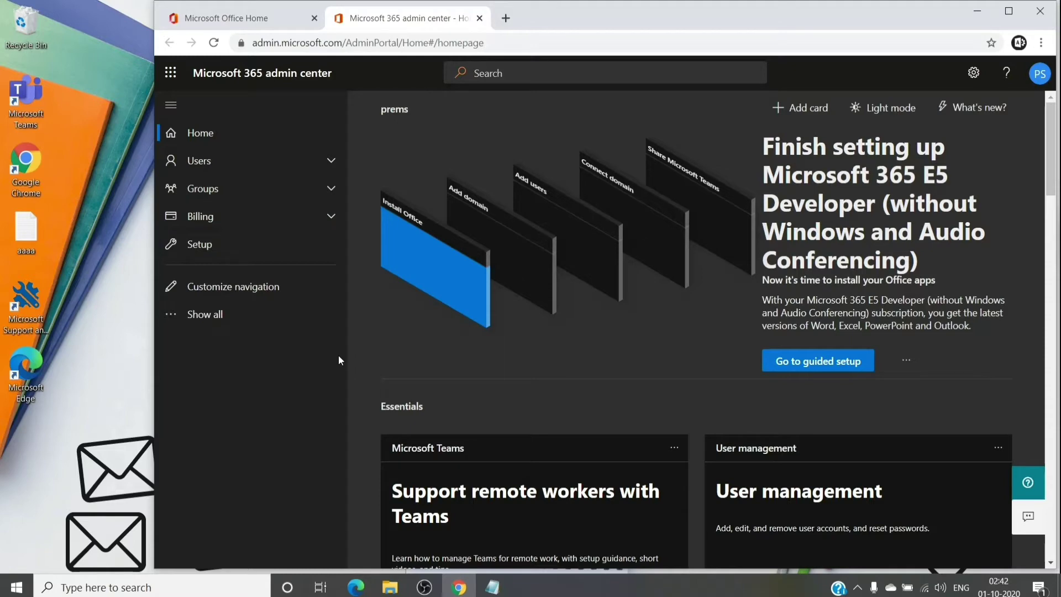
left_click(323, 224)
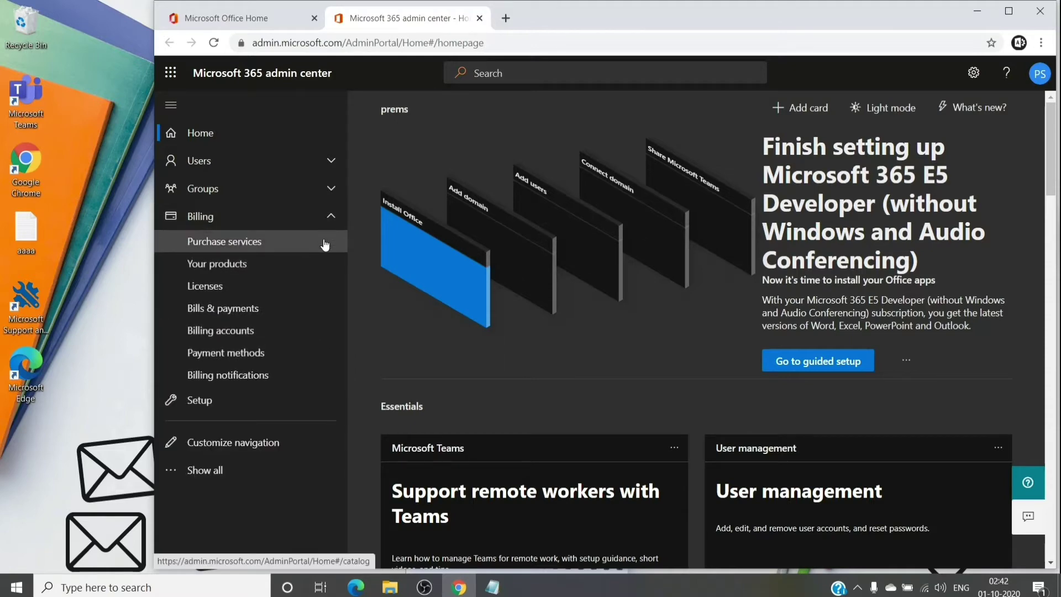
left_click(325, 242)
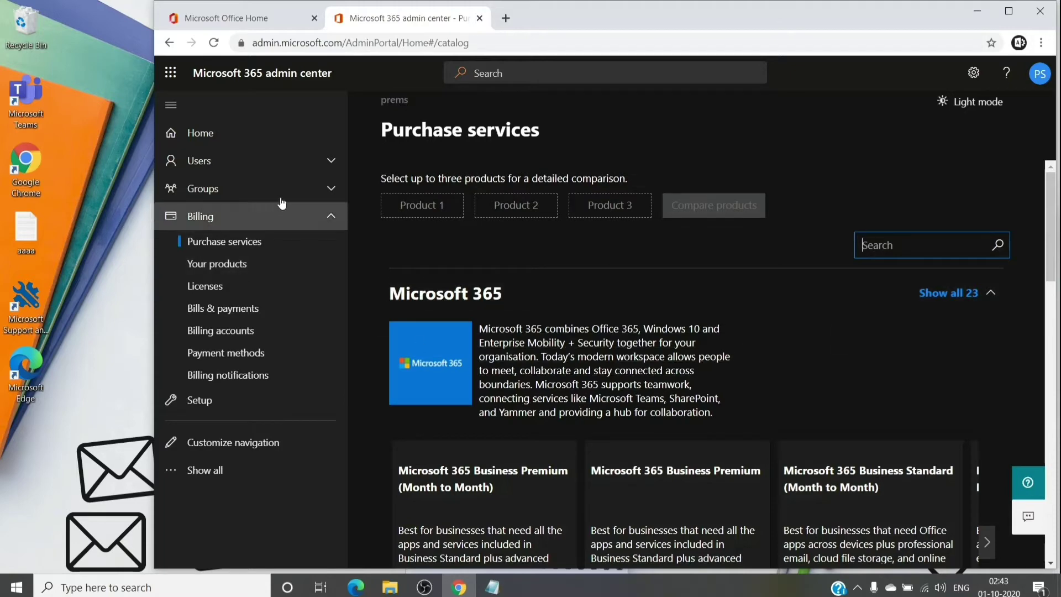
Step: Check the Active users list, then launch the Teams admin center from the full admin centers list
left_click(282, 166)
left_click(284, 186)
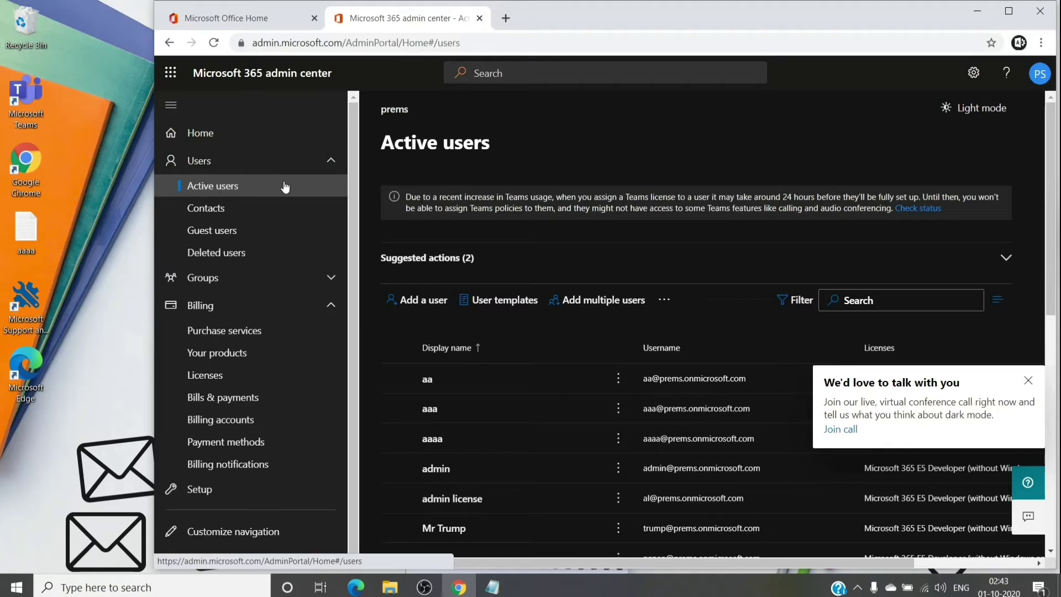
scroll(298, 288, "down", 1)
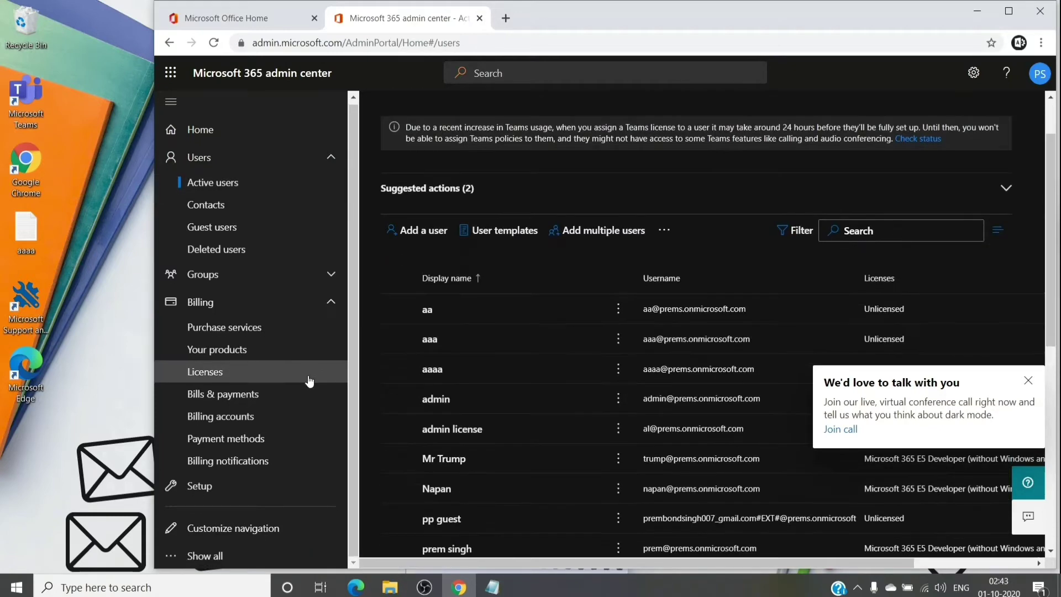
left_click(250, 556)
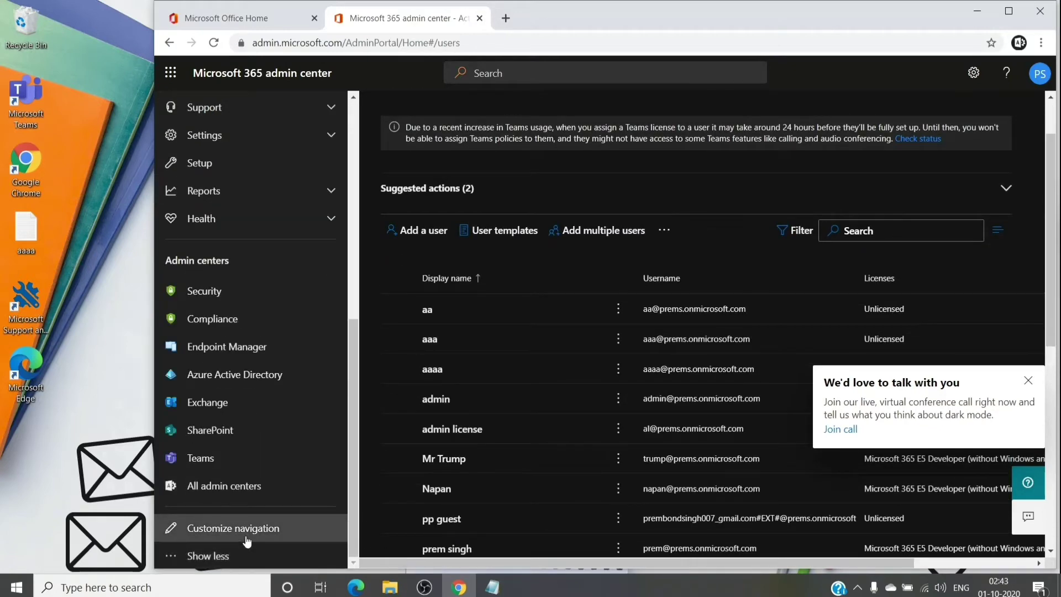
left_click(214, 459)
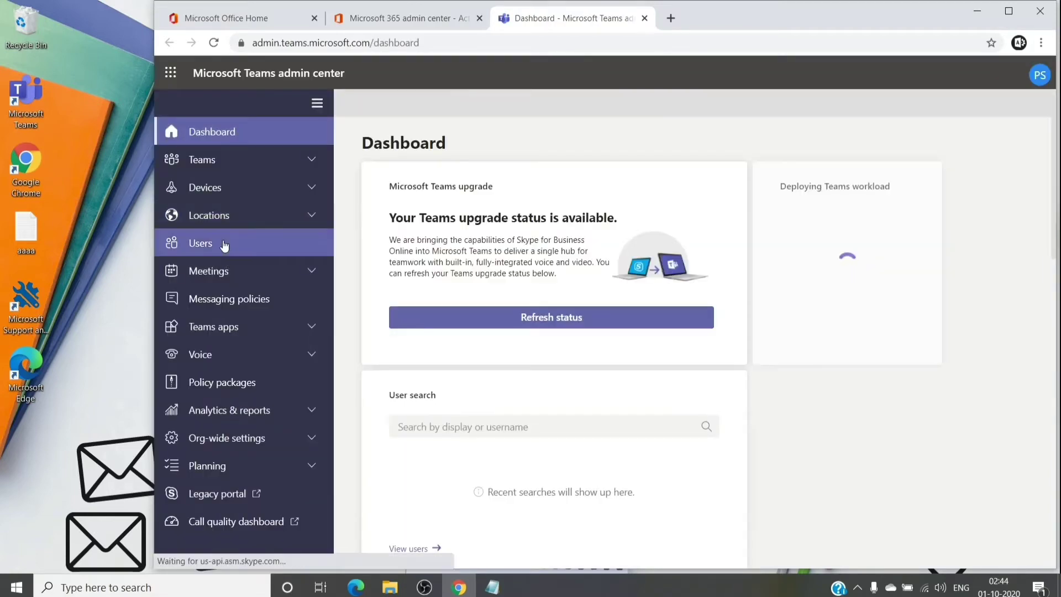
Step: Sort the maximized Teams Users list by Audio conferencing status, then go back to the Office Home tab
left_click(224, 244)
key("super+Up")
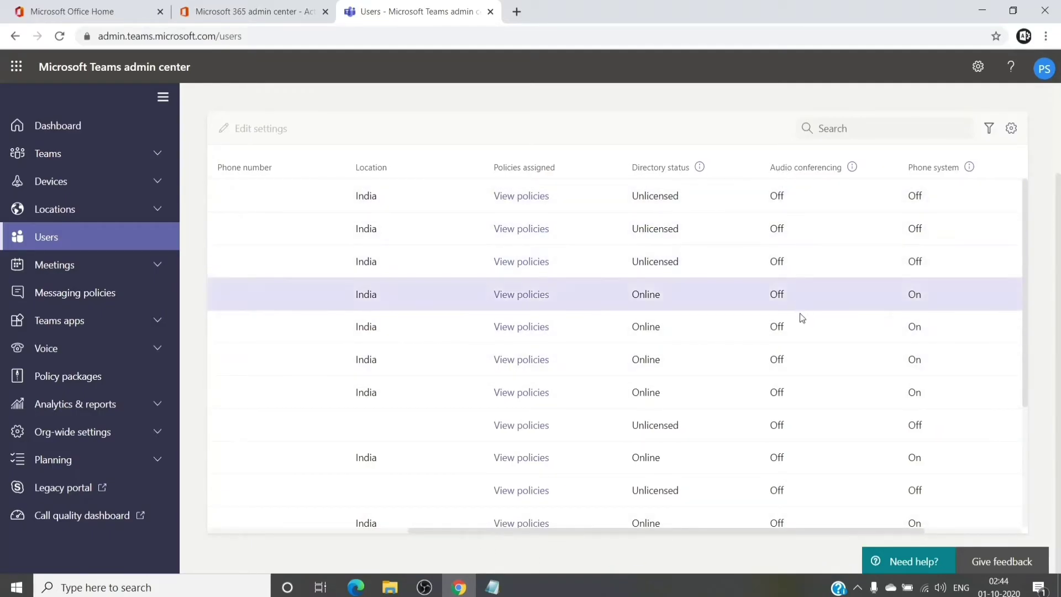
left_click_drag(801, 315, 774, 293)
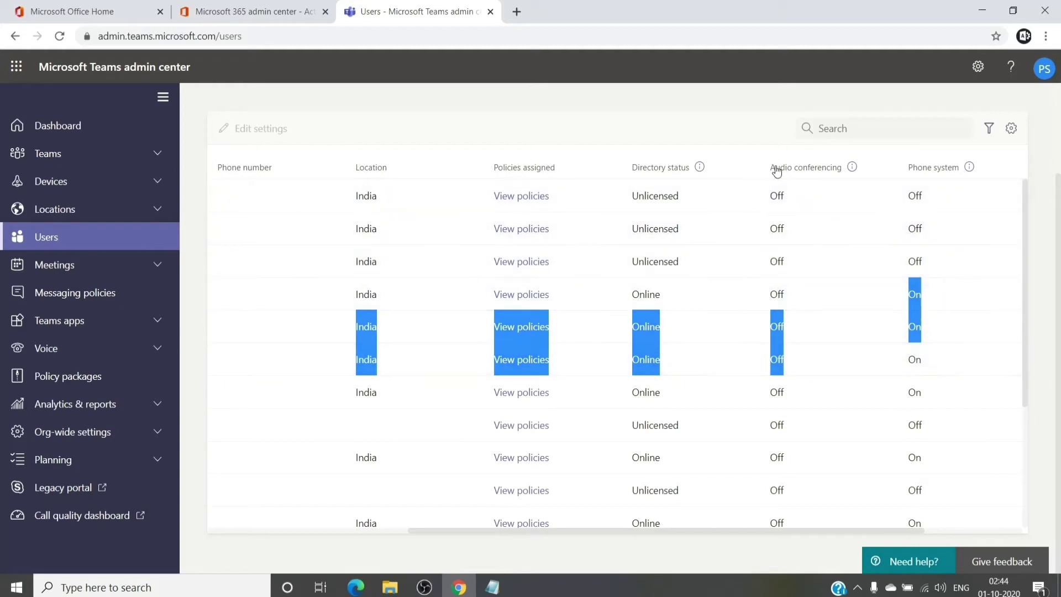
left_click(775, 169)
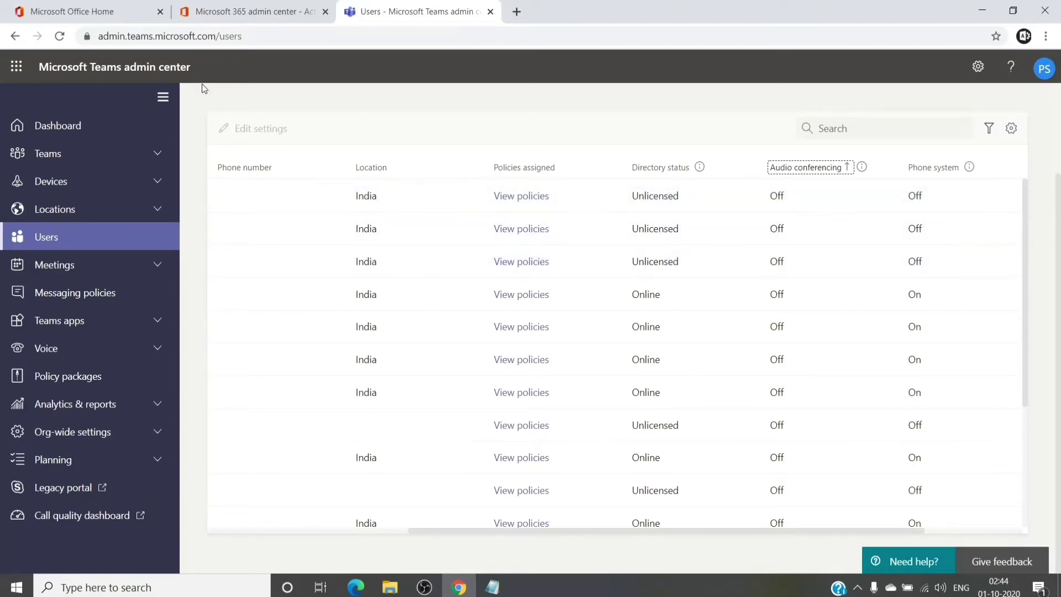
left_click(111, 17)
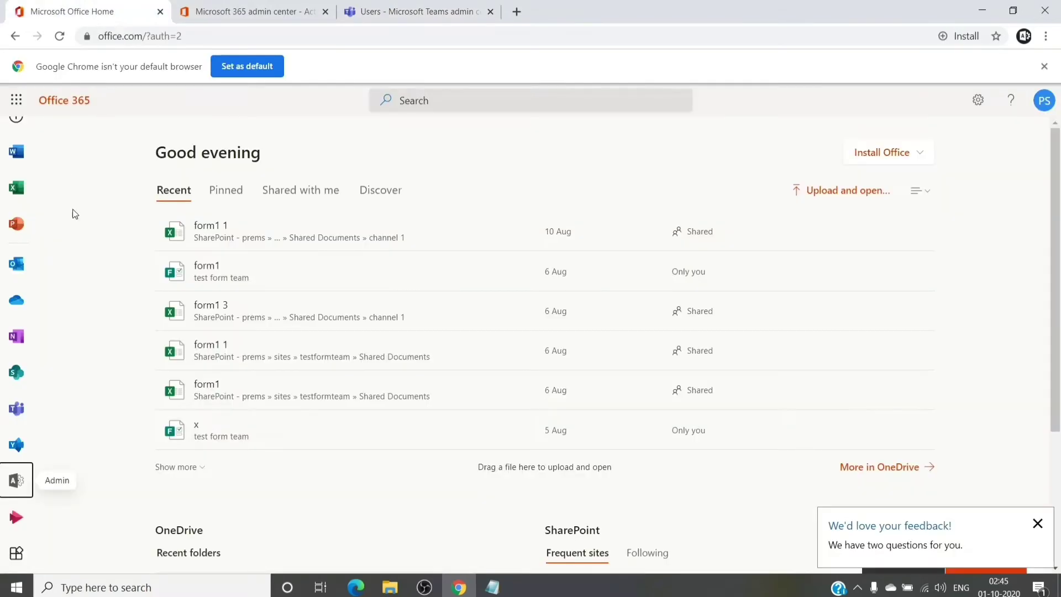
Step: Open Teams and create a new calendar meeting for Thursday 1 Oct 2020, 03:00–03:30
left_click(16, 407)
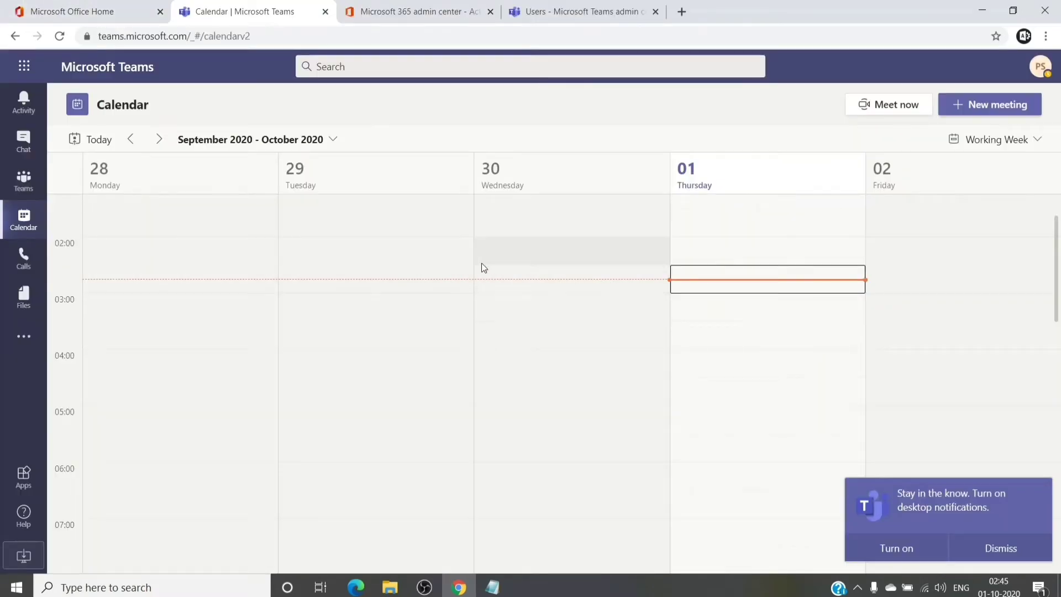
left_click(712, 306)
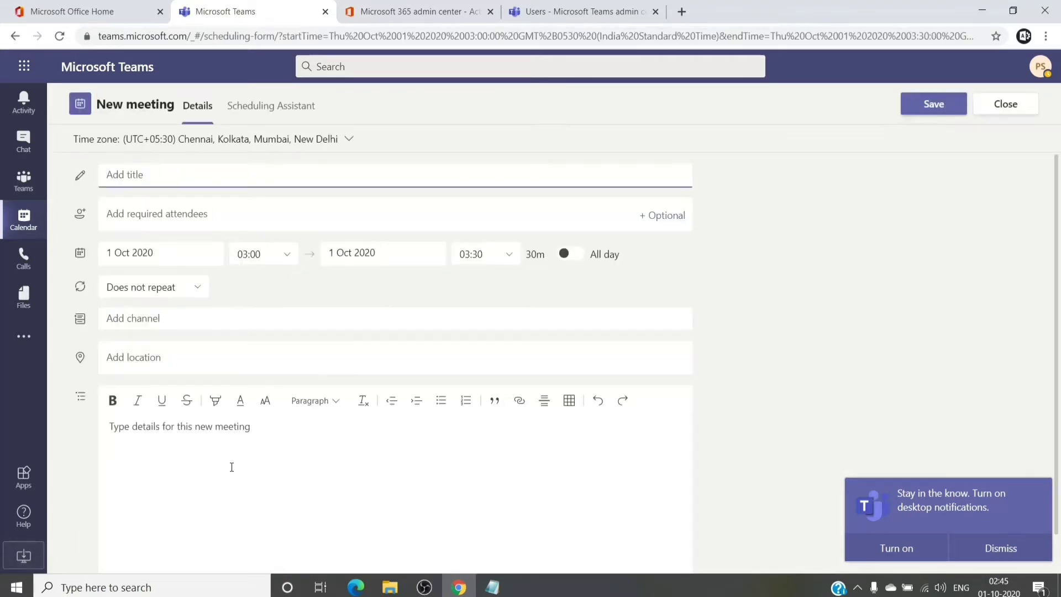
left_click(113, 467)
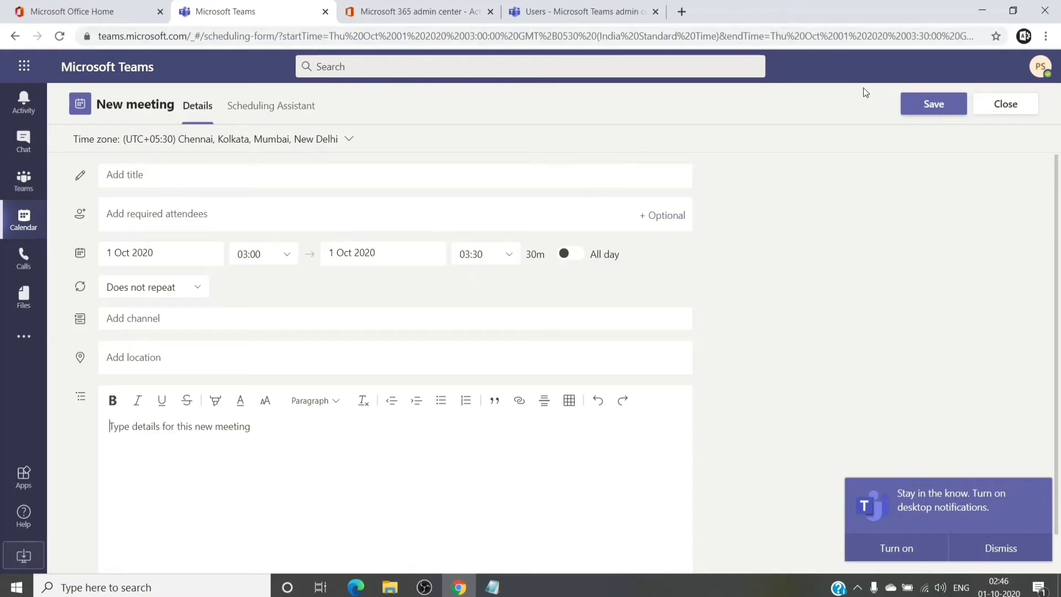
left_click(286, 476)
Step: Return to the admin center tab and reopen the Purchase services catalogue of 23 Microsoft 365 products
key("ctrl+Tab")
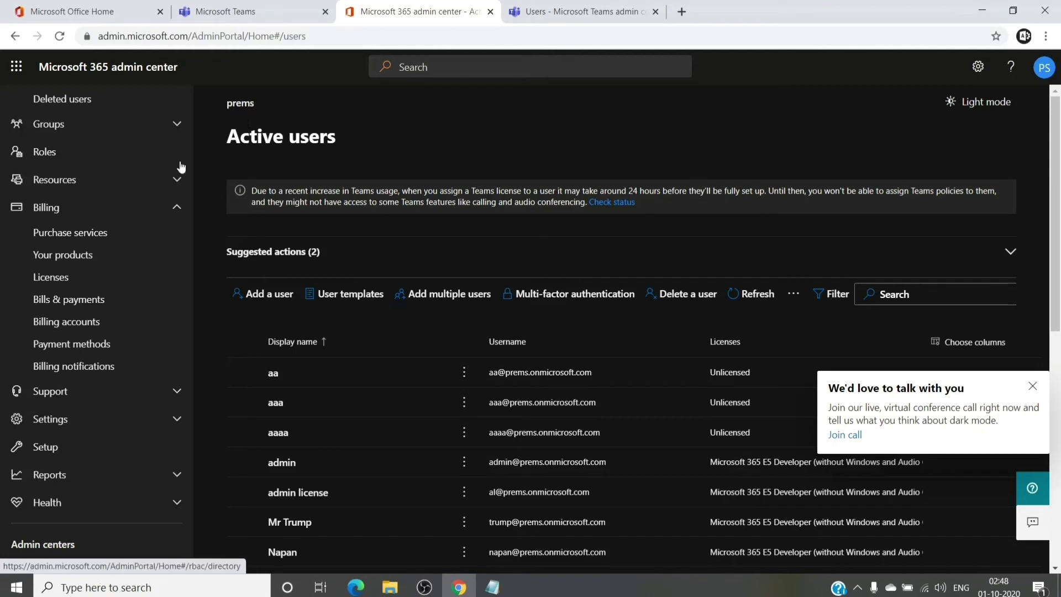
left_click(94, 231)
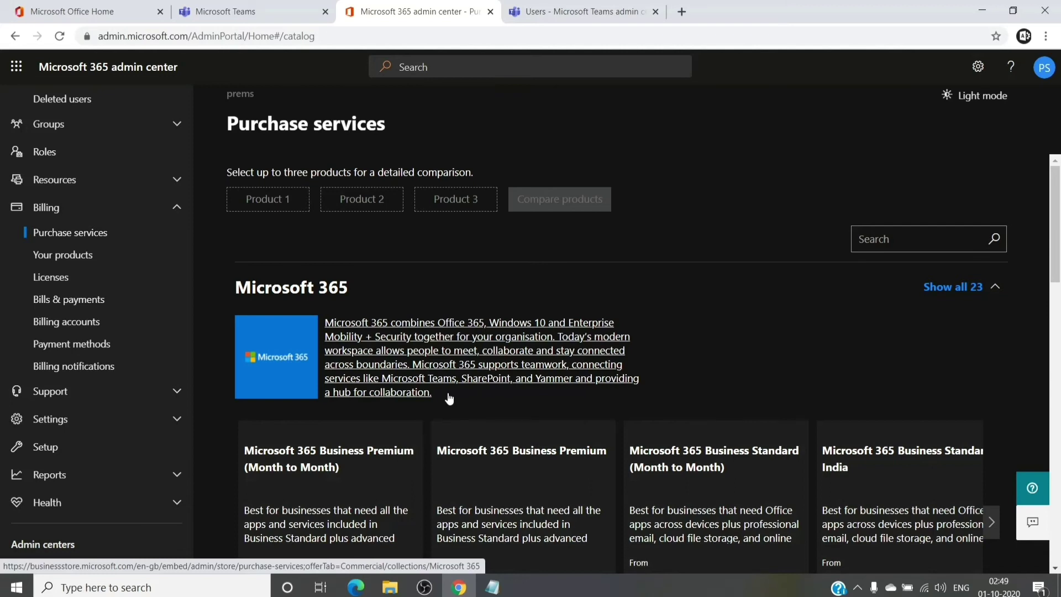
Step: Move to the Teams admin center tab and open Voice > Phone numbers, which lists no numbers
left_click(231, 9)
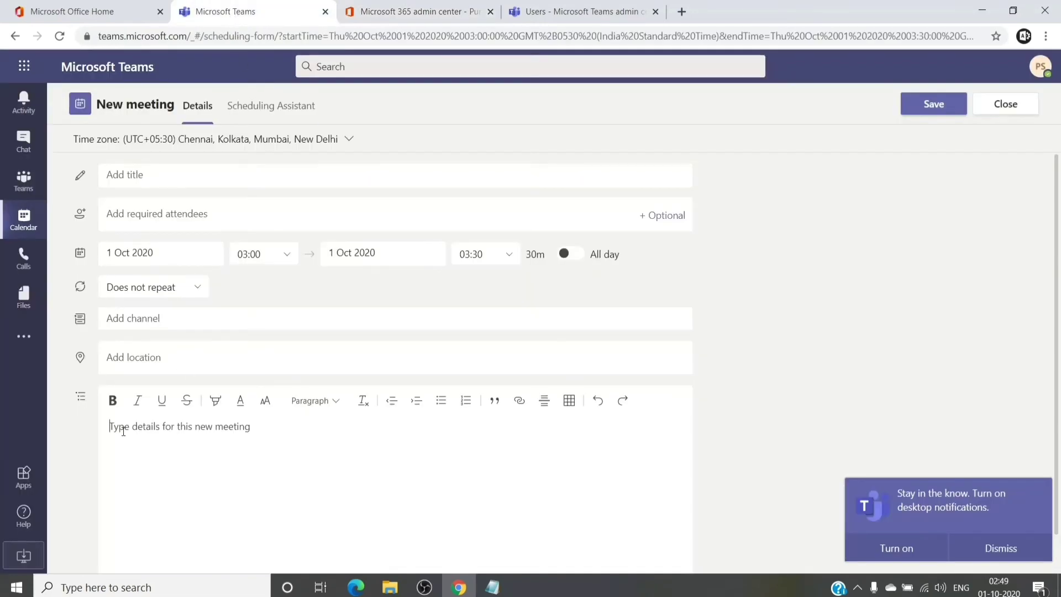
left_click(596, 9)
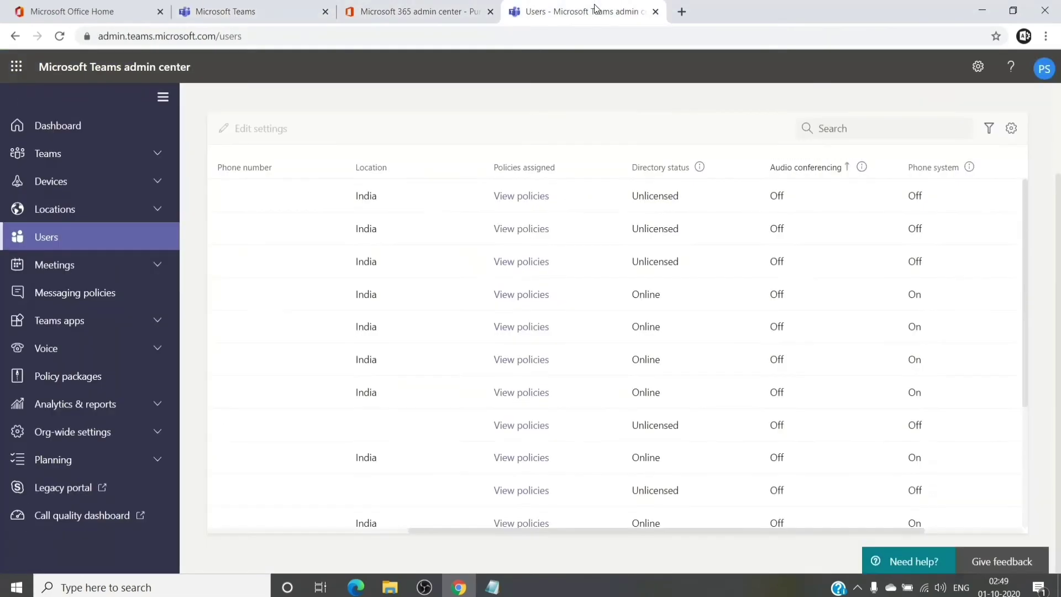
left_click(85, 353)
left_click(97, 381)
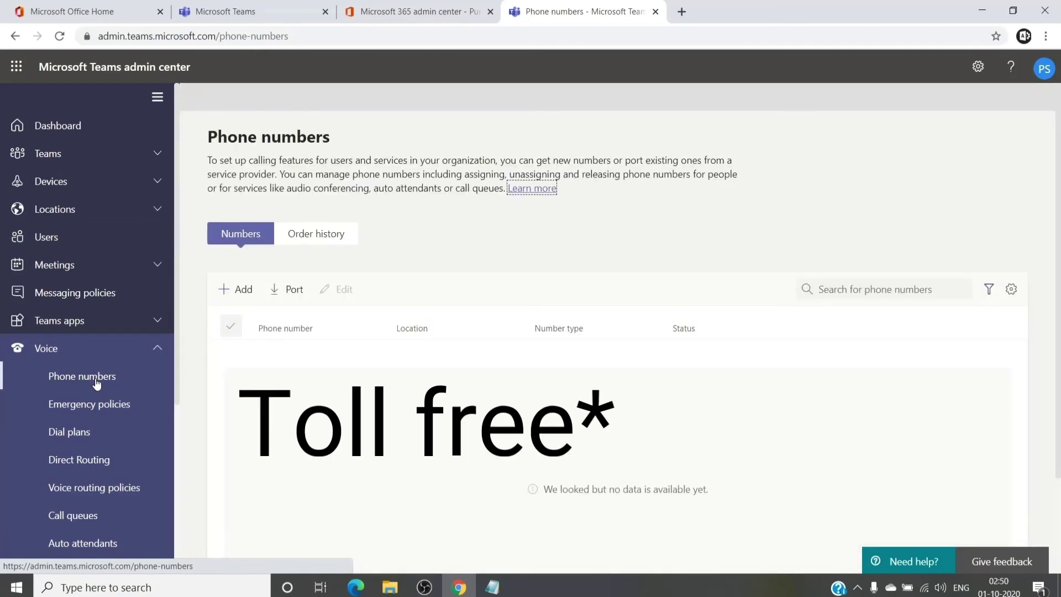
Step: Start a new phone number order named 'hh' with description 'jj'
left_click(239, 293)
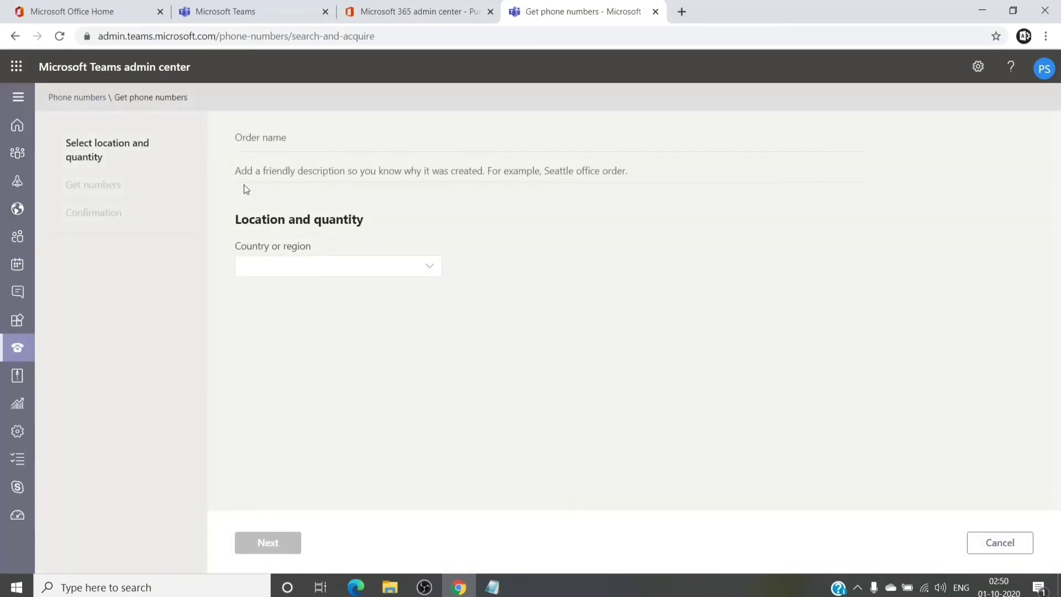
left_click(272, 143)
type("hh")
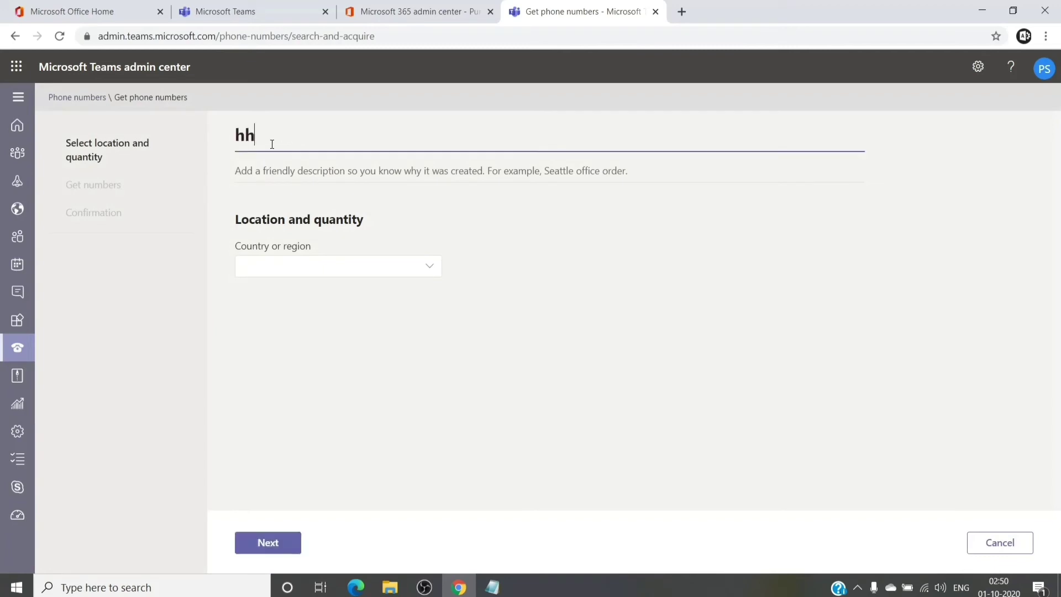
left_click(293, 172)
type("jj")
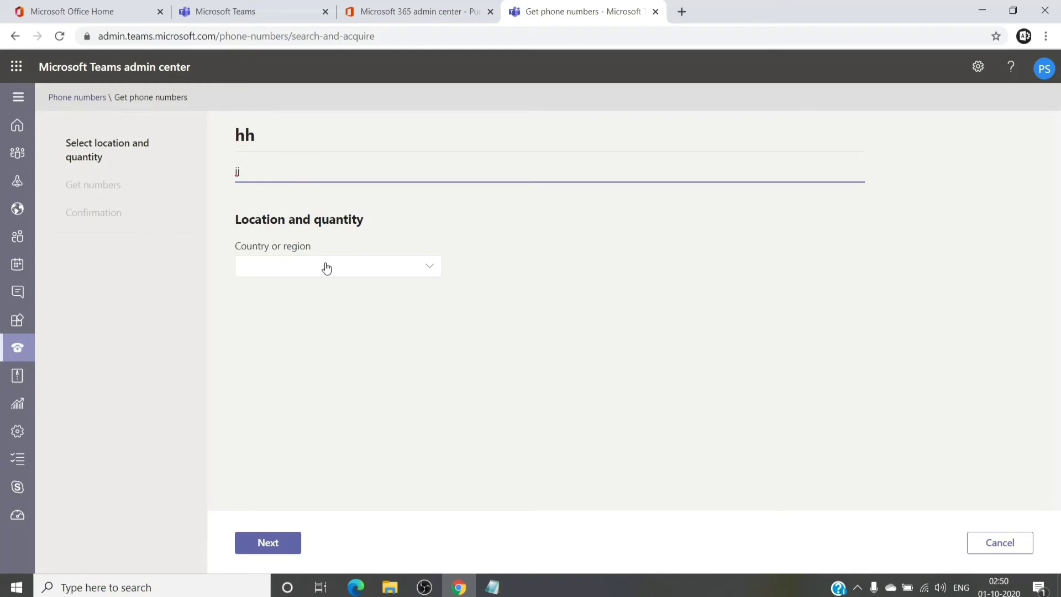
Step: Set the order's country to United States and review number types without picking one
left_click(324, 264)
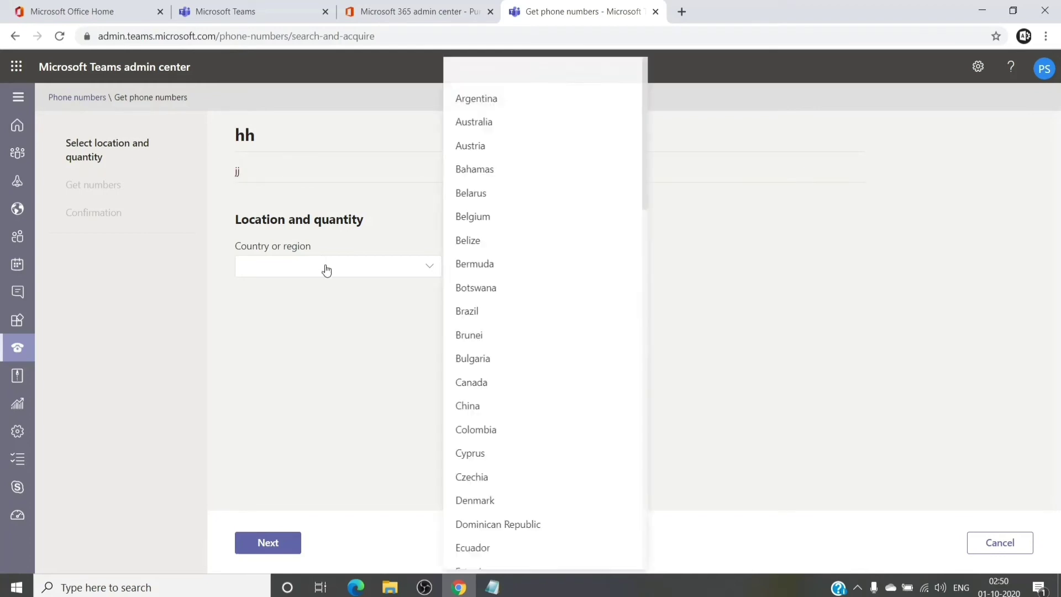
scroll(584, 374, "down", 20)
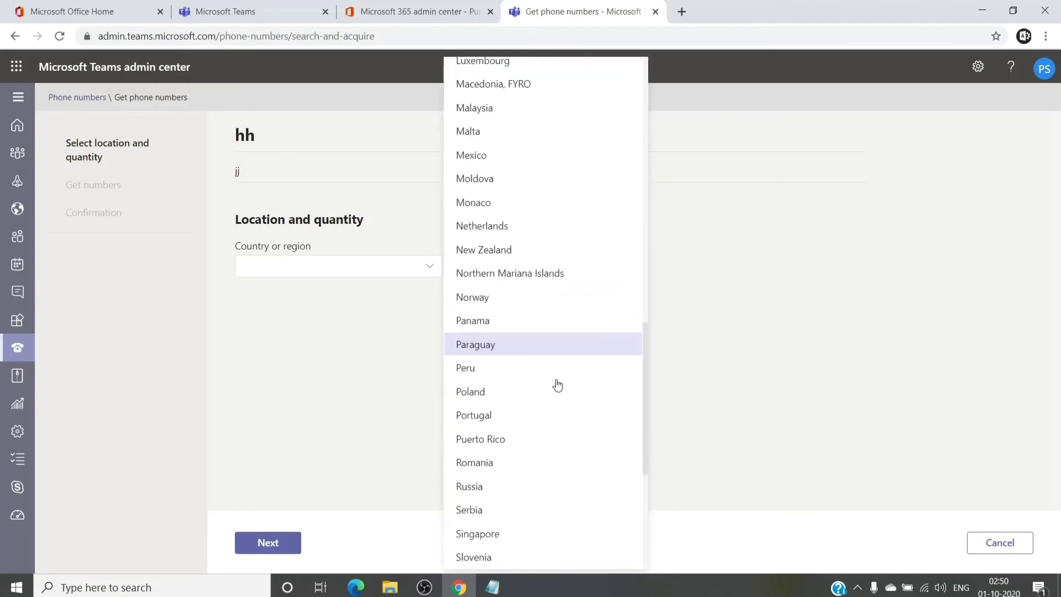
left_click(568, 527)
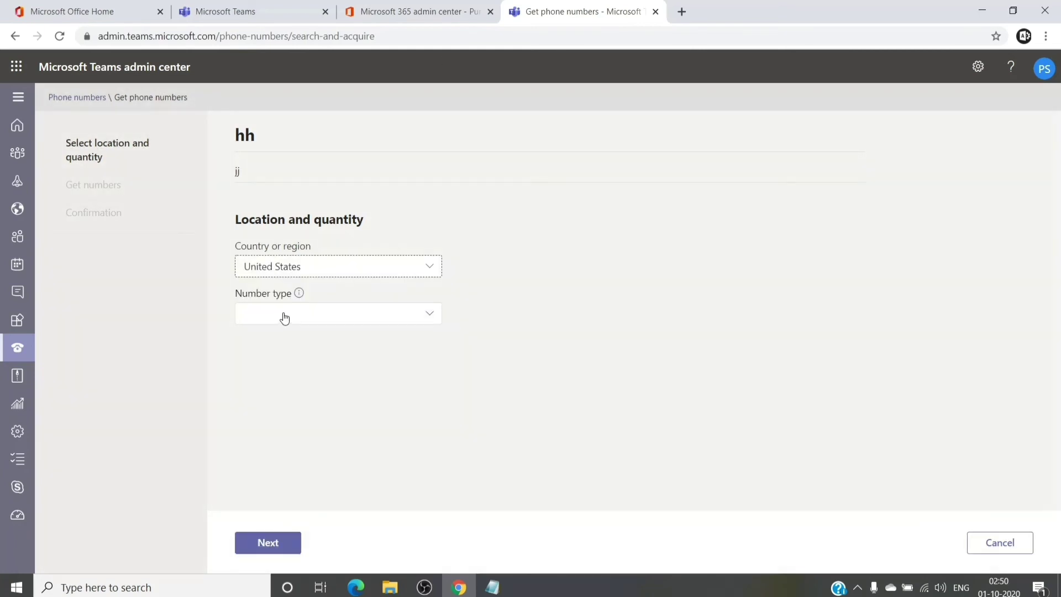
left_click(284, 319)
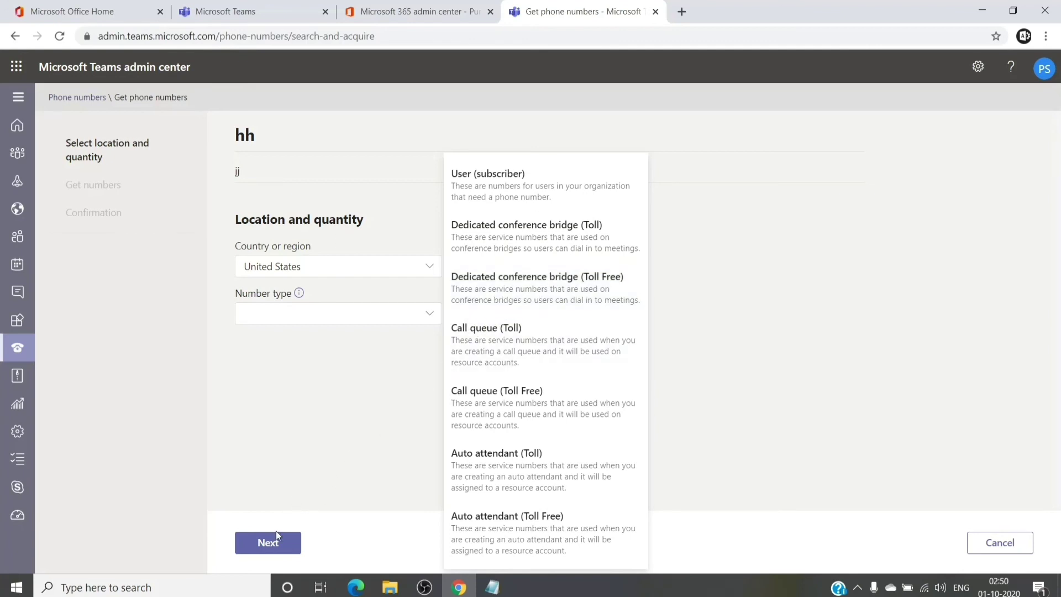
left_click(321, 439)
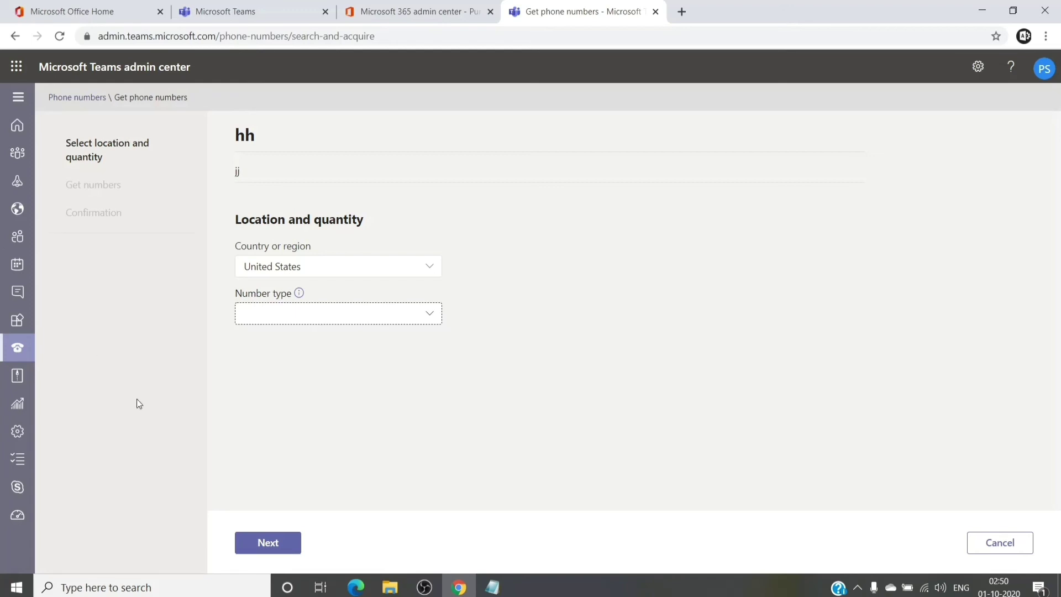
Step: Leave the order form for the empty Phone numbers list and scroll down the navigation pane
left_click(19, 352)
left_click(82, 376)
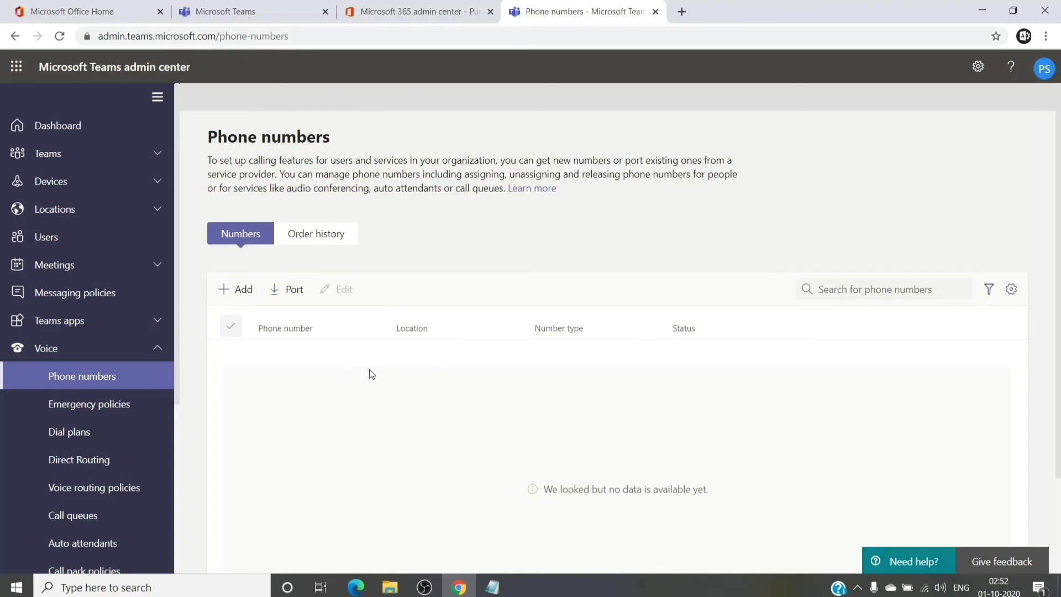
scroll(332, 365, "down", 2)
scroll(122, 330, "down", 1)
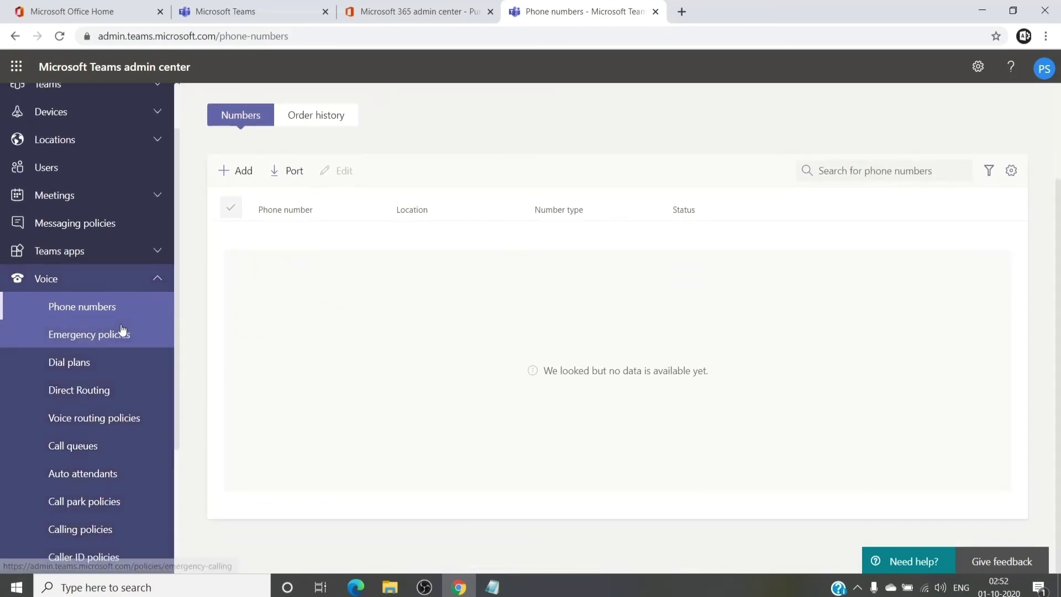
scroll(166, 310, "down", 3)
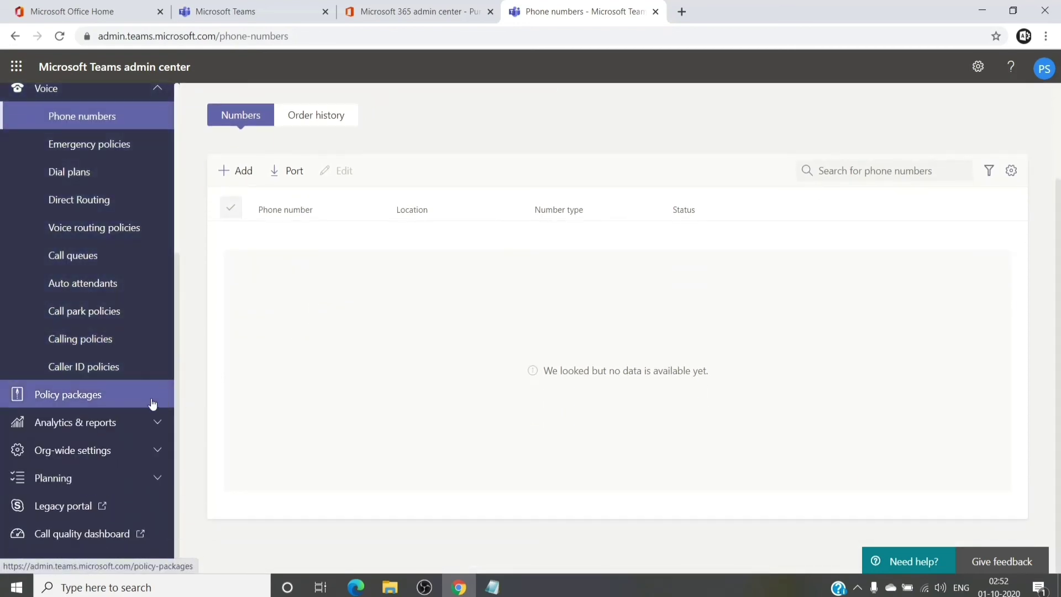
Step: In the legacy Skype for Business portal, check Microsoft bridge settings, then view voice phone numbers
left_click(72, 507)
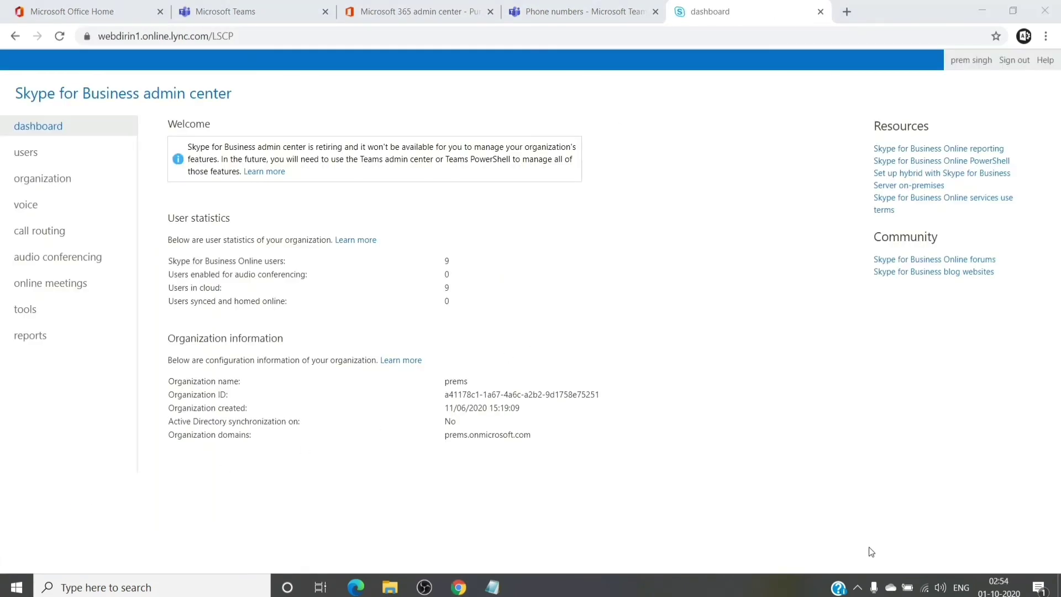
left_click(57, 259)
left_click(335, 128)
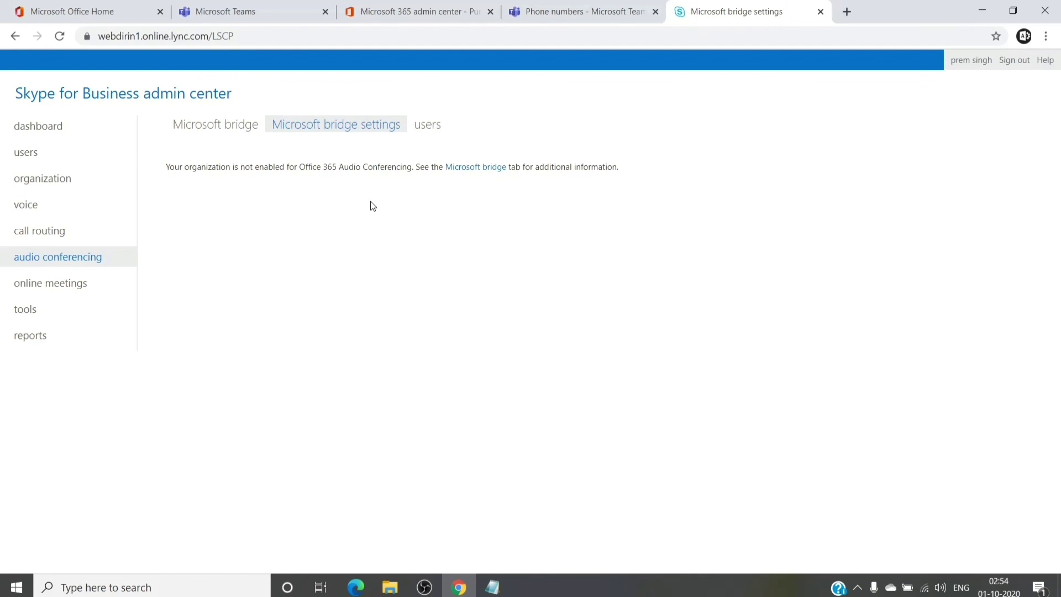
left_click(84, 211)
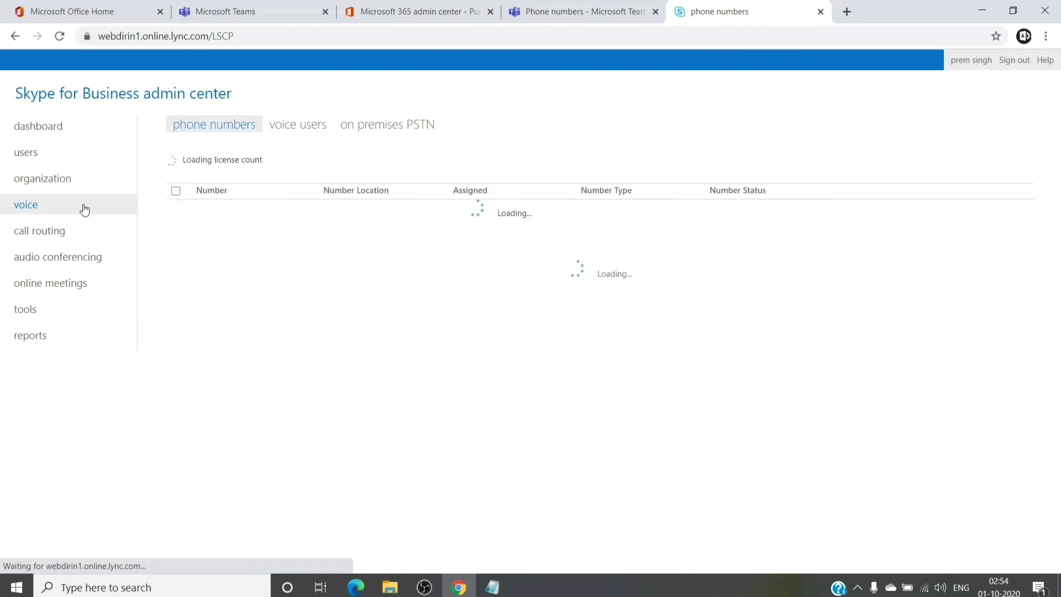